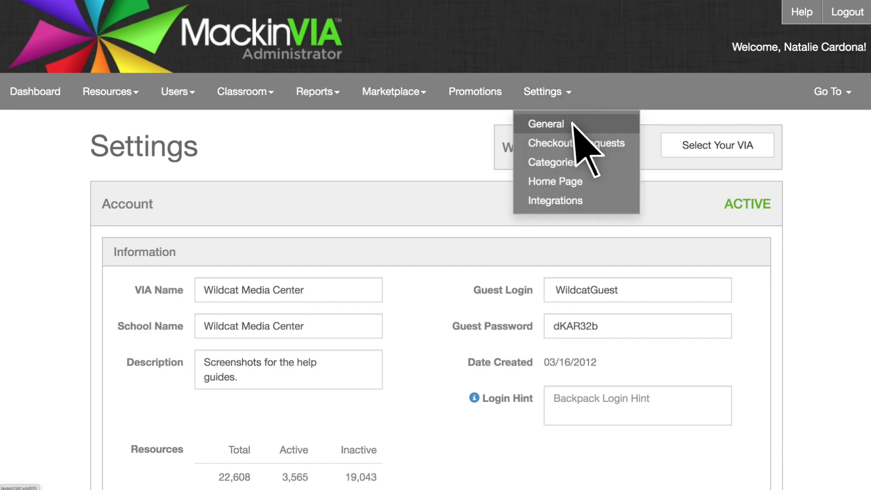
- Open the general settings and enter a login hint asking for the District ID, with a sample ID in parentheses, and District Password
left_click(574, 126)
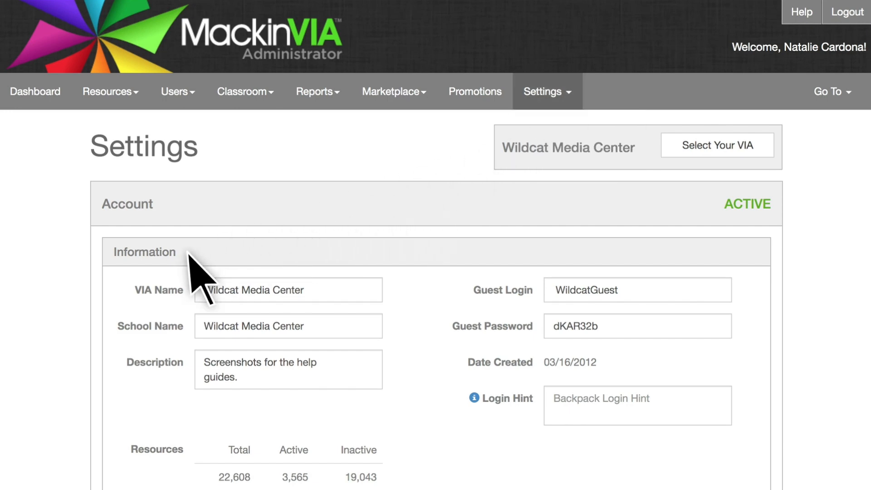
left_click(313, 293)
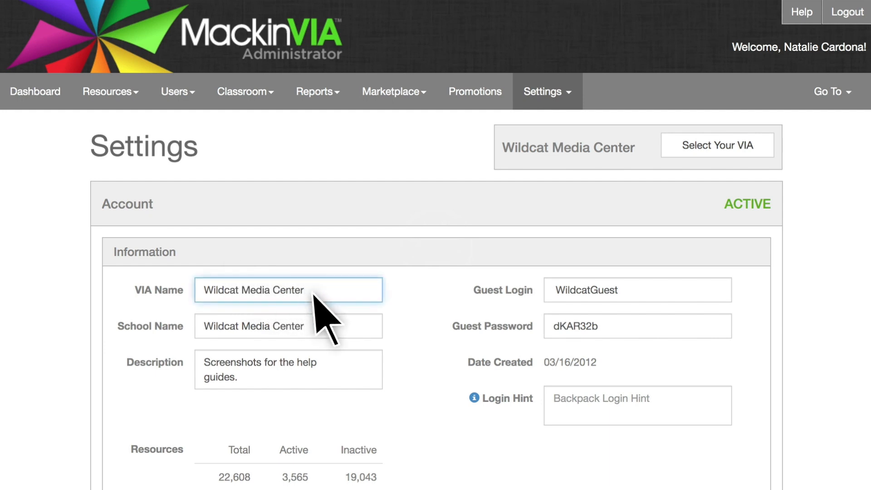
left_click(315, 326)
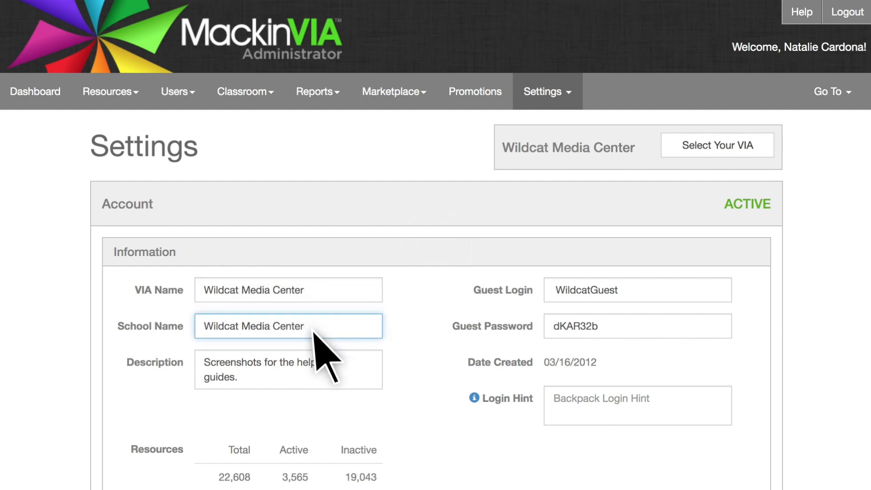
left_click(622, 292)
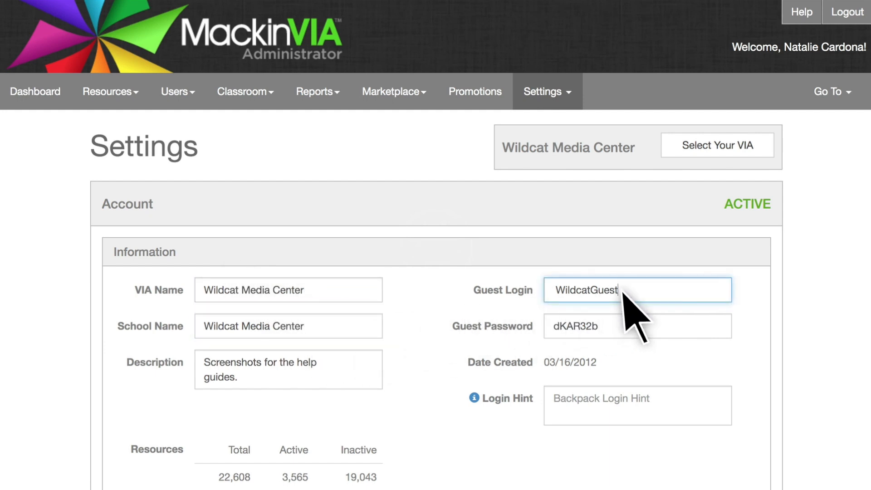
left_click(608, 328)
left_click(562, 399)
type("Enter your Distric")
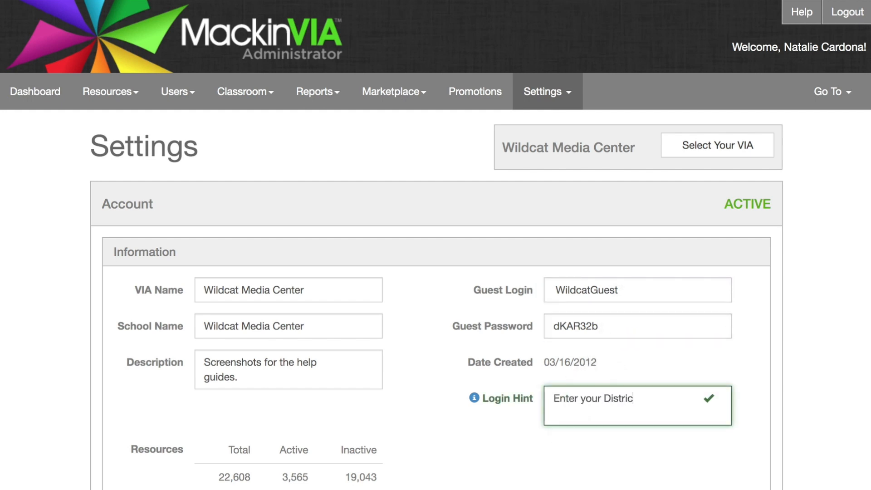
type("t ID (asmith01) and District Password.")
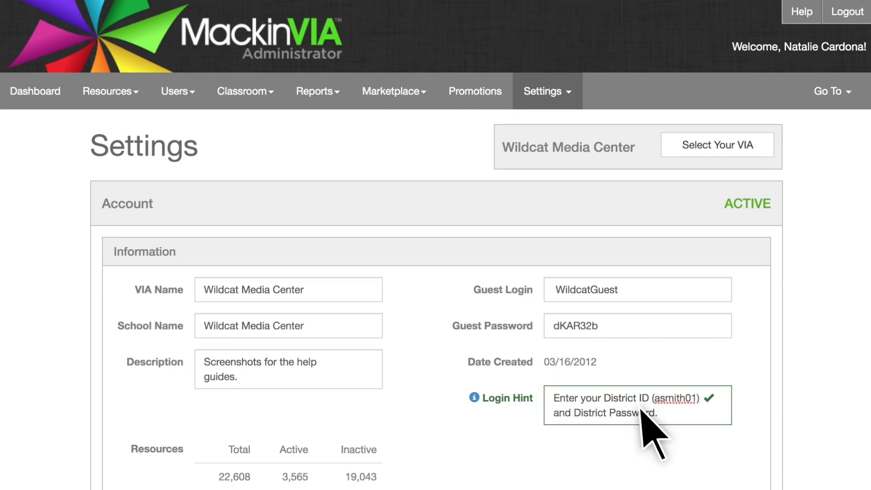
- Copy the VIA widget's HTML code, close its window, and save the account information
scroll(327, 350, "down", 4)
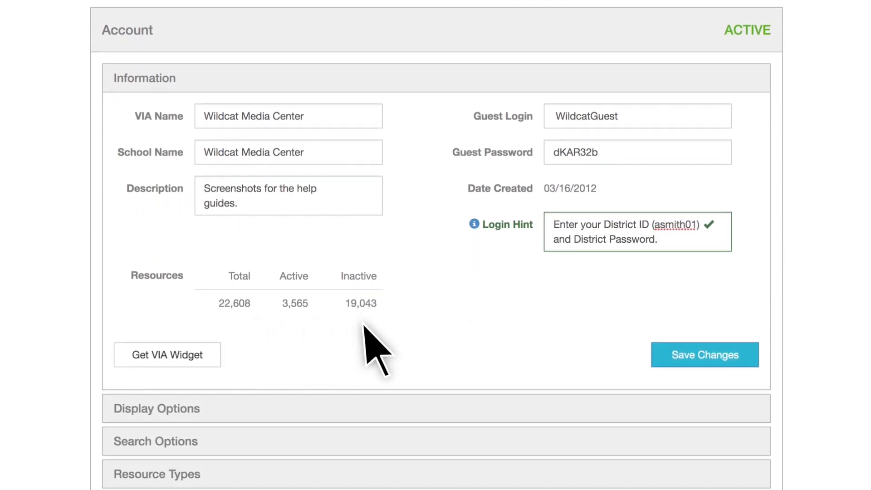
left_click(173, 356)
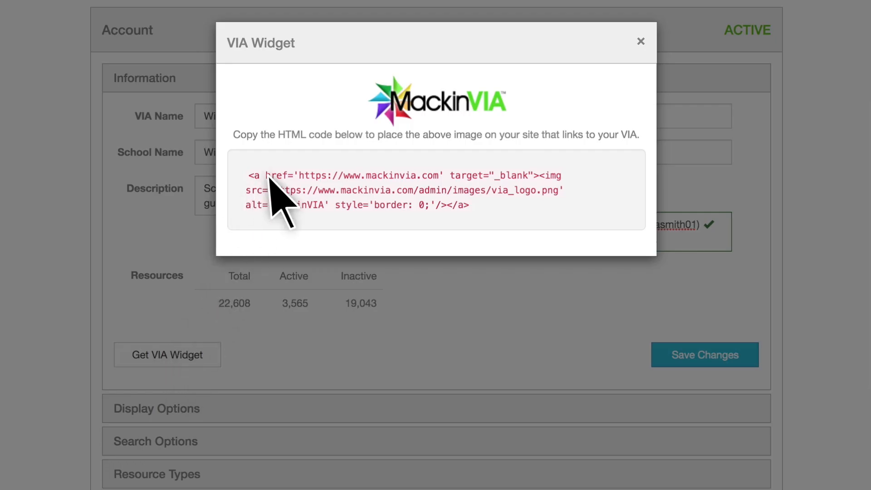
left_click_drag(248, 175, 471, 206)
right_click(471, 207)
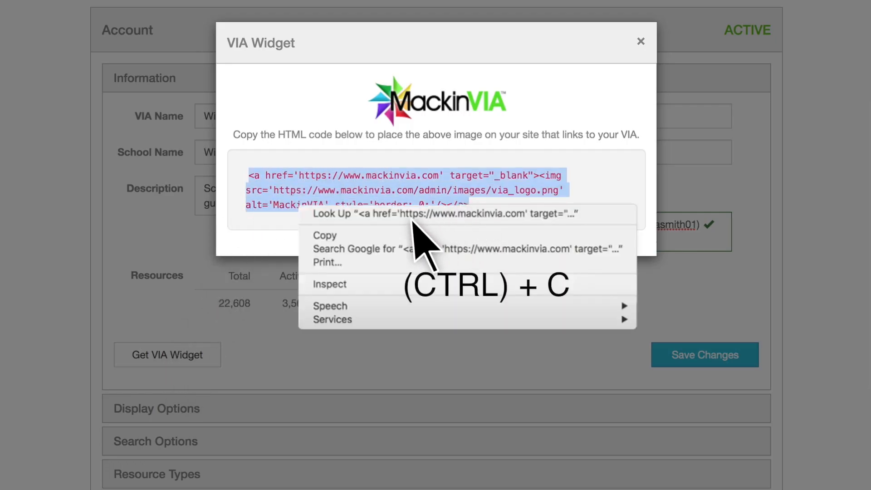
left_click(346, 235)
left_click(641, 41)
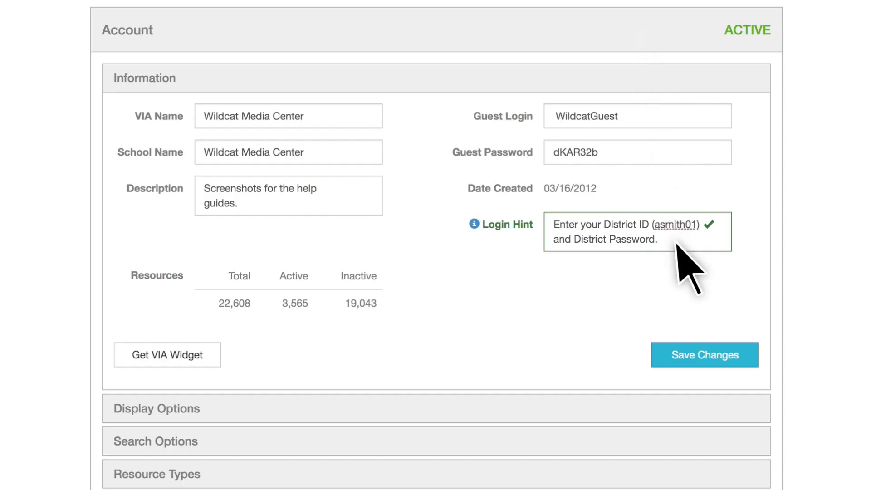
left_click(696, 358)
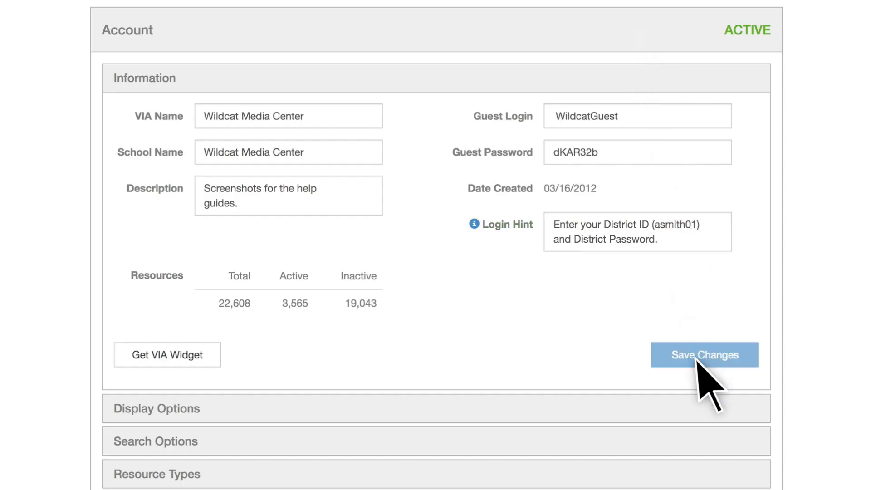
- Expand the display options and choose Home as the Start Page and Active for the Home Page
left_click(209, 408)
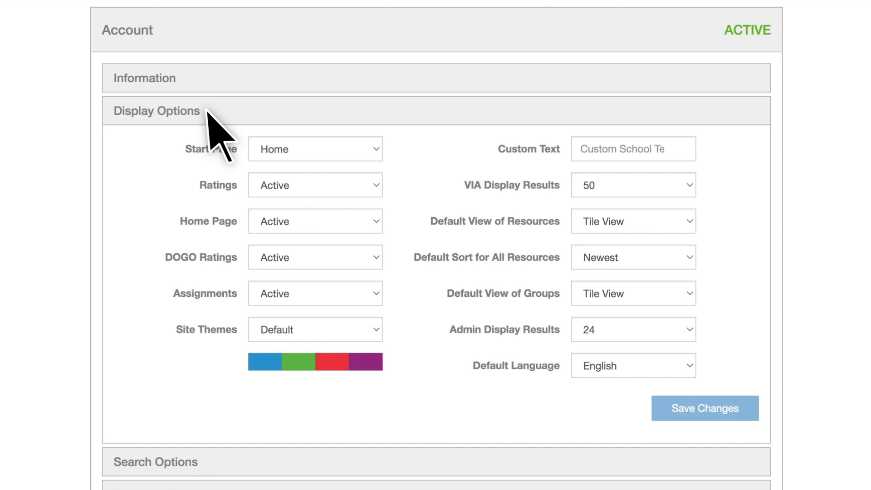
left_click(368, 153)
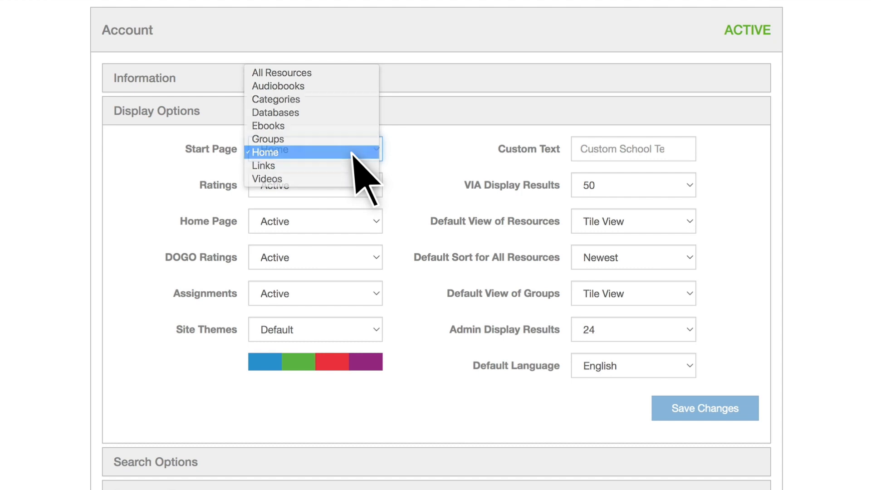
left_click(353, 154)
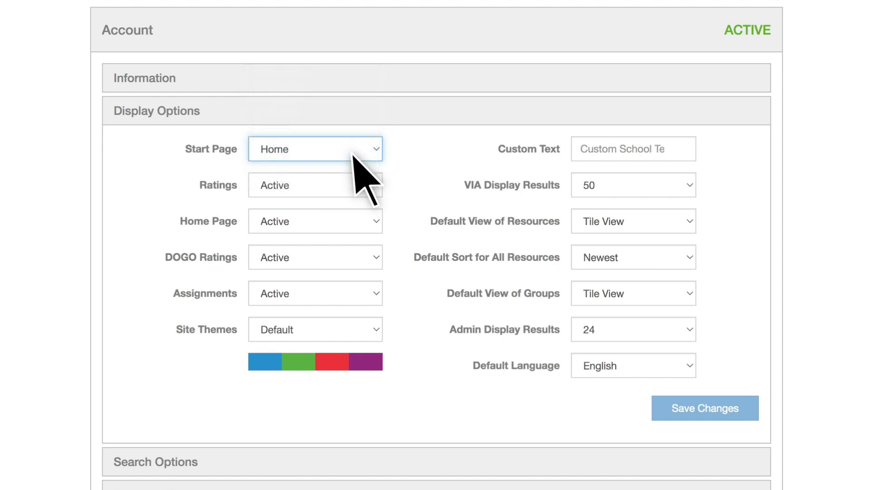
left_click(375, 221)
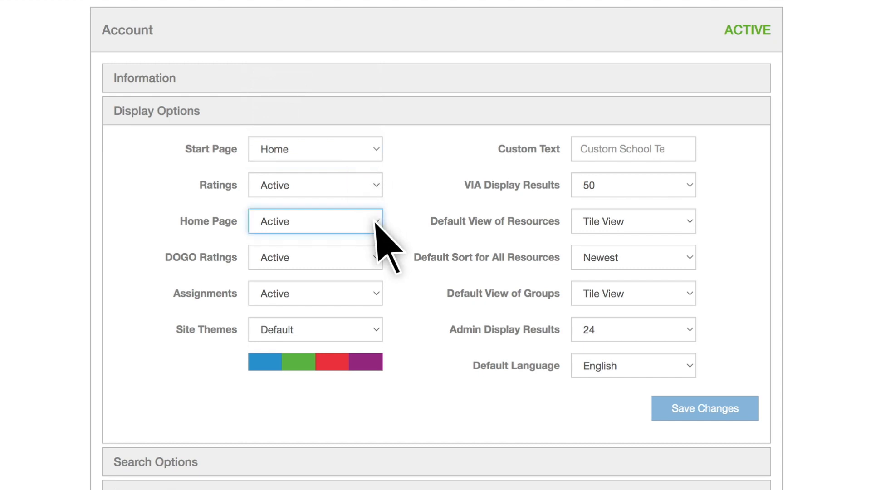
left_click(375, 221)
left_click(375, 224)
- Choose Active for Ratings, DOGO Ratings and Assignments in the display options
left_click(375, 185)
left_click(375, 185)
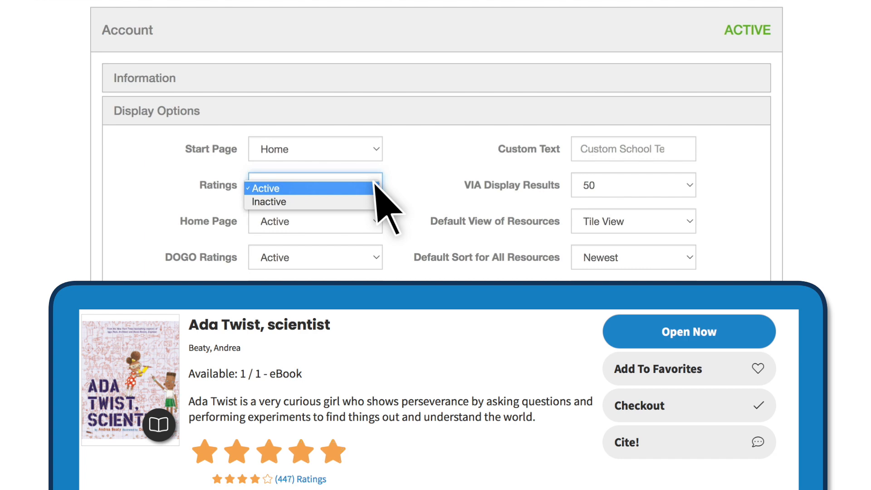
left_click(375, 187)
left_click(377, 258)
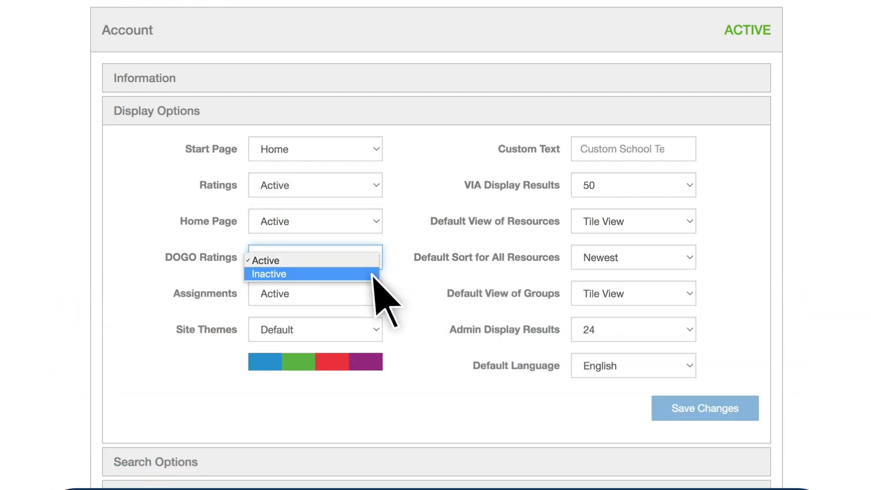
left_click(356, 260)
left_click(374, 186)
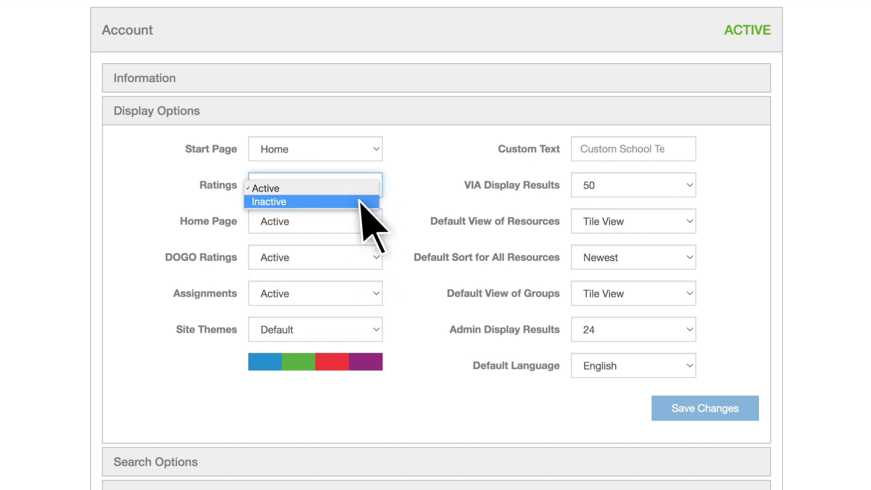
left_click(361, 188)
left_click(375, 292)
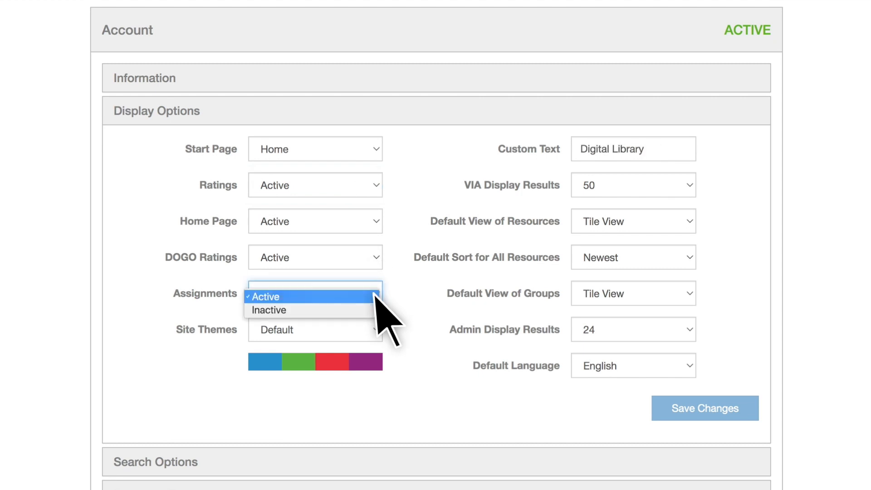
left_click(375, 297)
- Set the site theme to Earth and enter "Digital Library" as the custom text
left_click(375, 330)
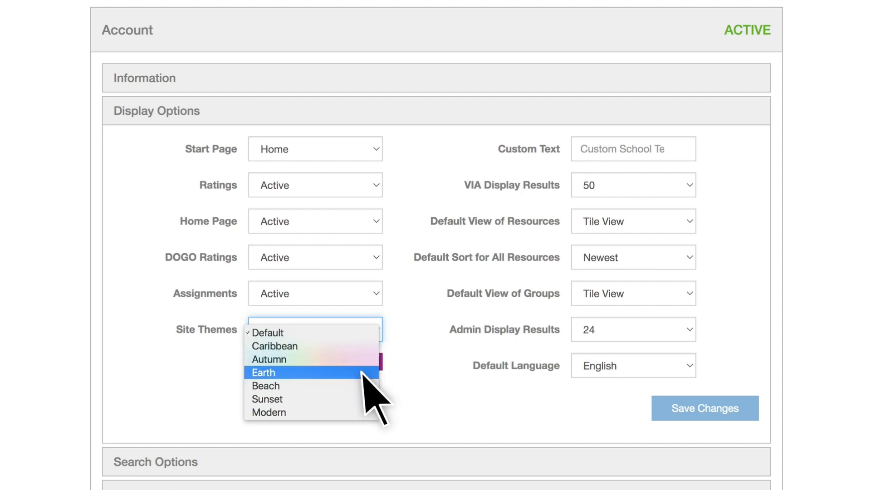
left_click(363, 373)
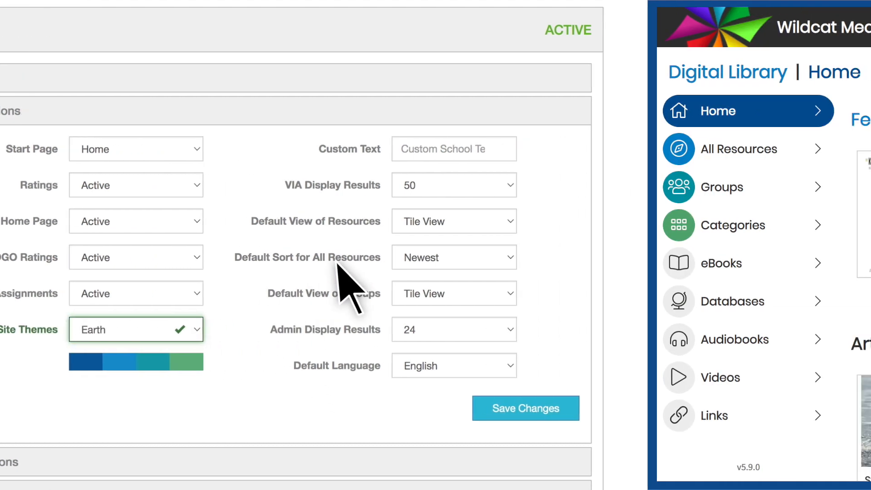
left_click(671, 152)
type("Digital Library")
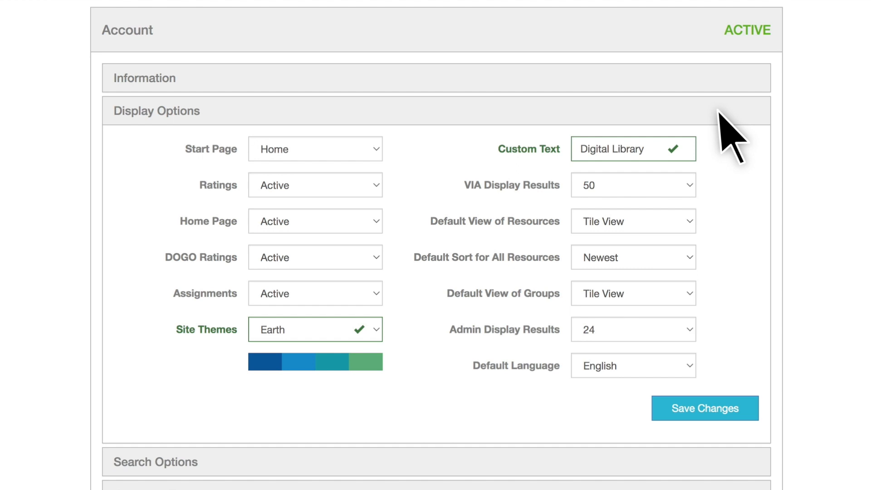
- Choose 50 VIA display results, Tile View as the default view of resources, and Newest as the default sort for all resources
left_click(688, 186)
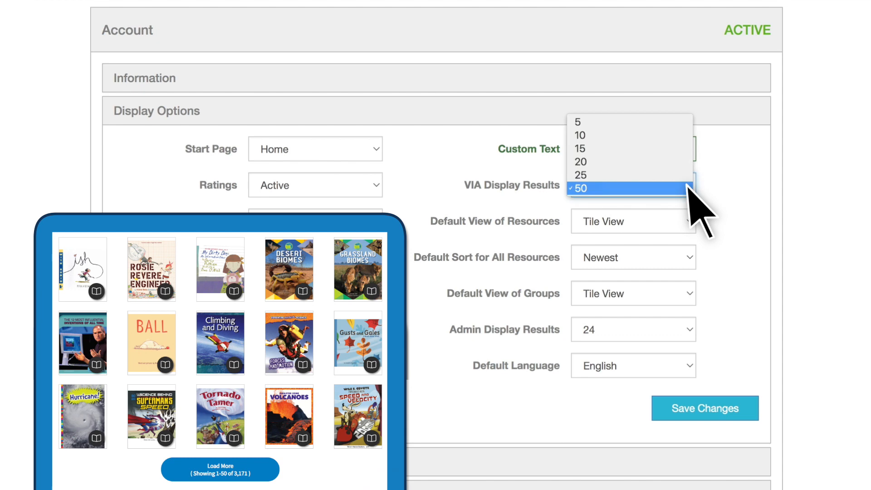
left_click(689, 188)
left_click(686, 222)
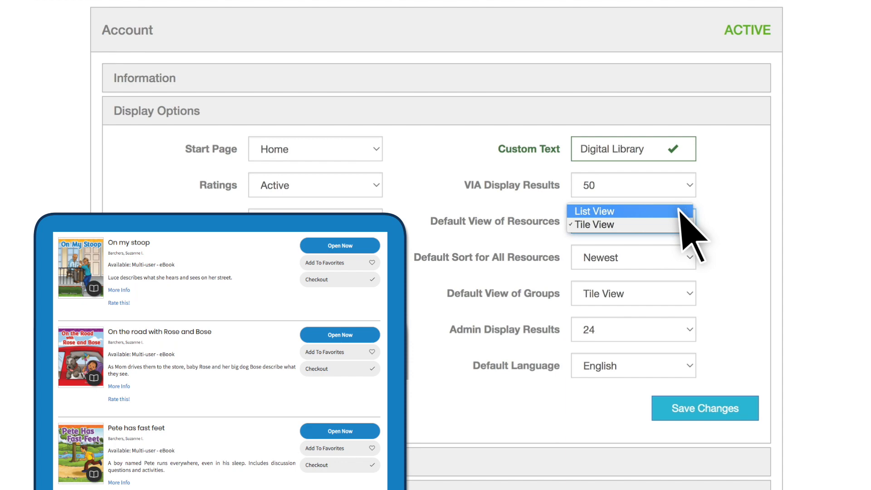
left_click(678, 224)
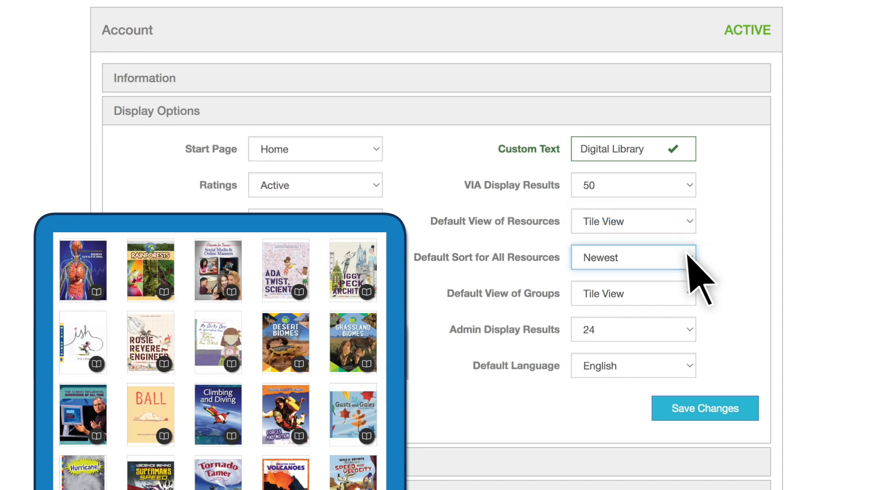
left_click(688, 258)
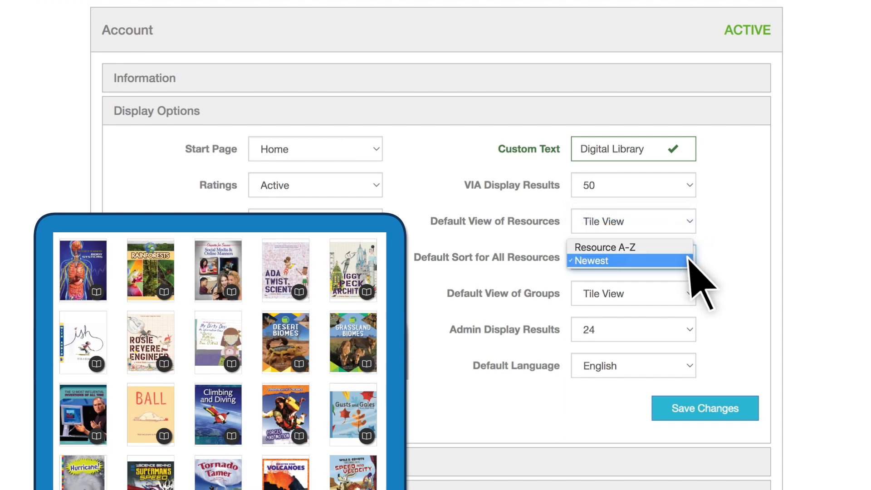
left_click(688, 259)
- Choose Tile View as the default view of groups and English as the default language, and save the display options
left_click(689, 295)
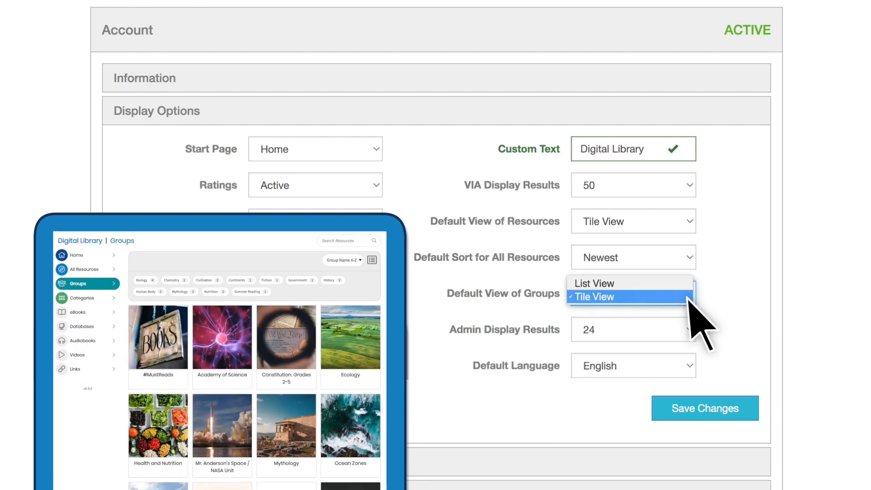
left_click(638, 296)
left_click(689, 366)
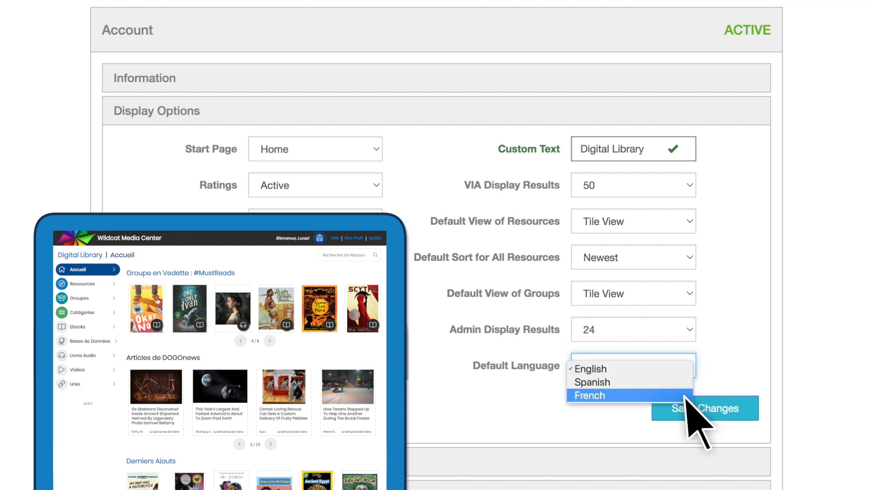
left_click(683, 369)
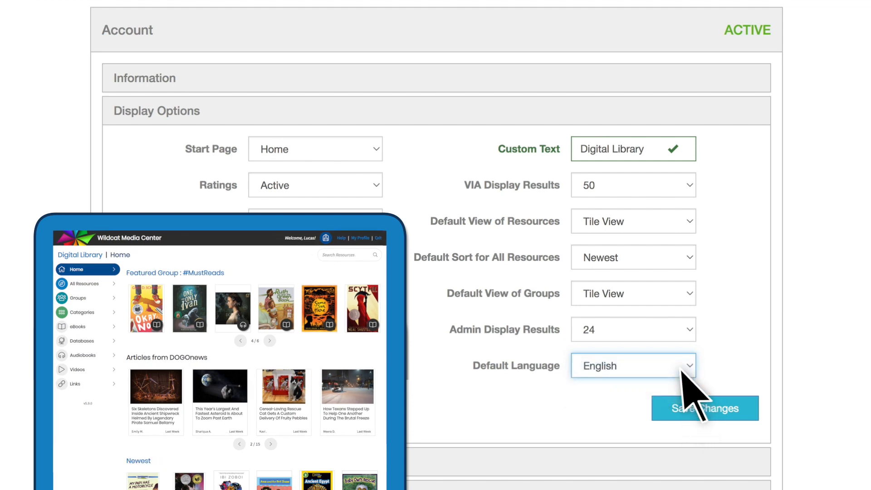
left_click(697, 411)
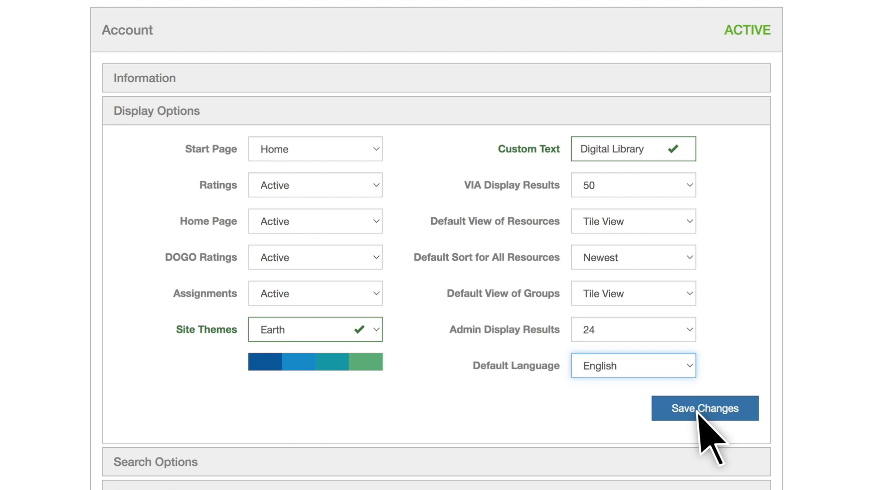
- Expand the search options and switch the Interest Level, Grade Level and Fountas & Pinnell filters off and back on
left_click(279, 461)
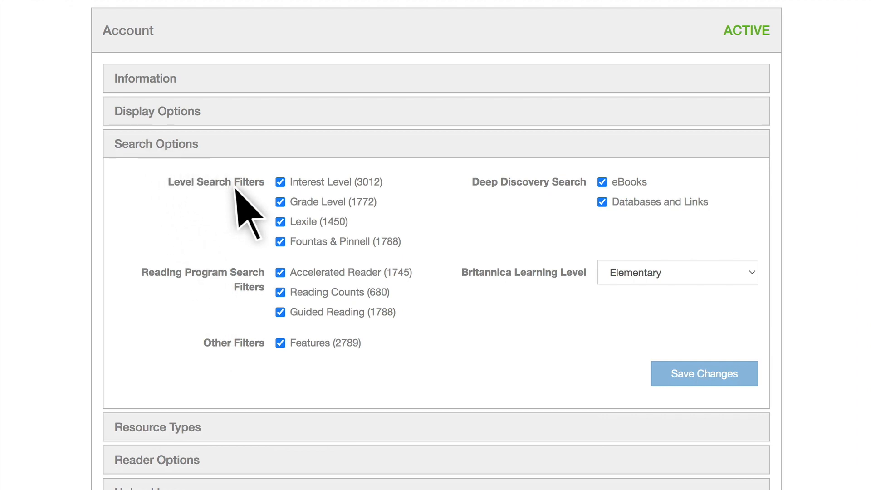
left_click(281, 183)
left_click(280, 183)
left_click(281, 202)
left_click(280, 202)
left_click(280, 242)
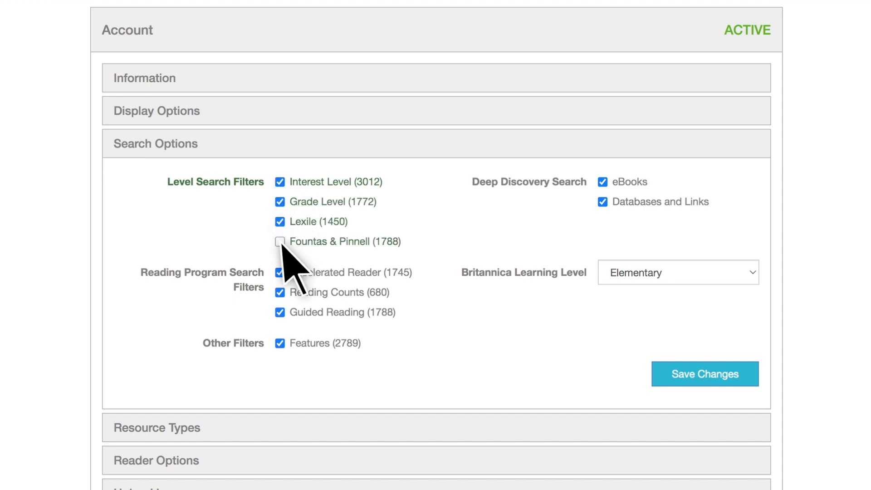
left_click(280, 241)
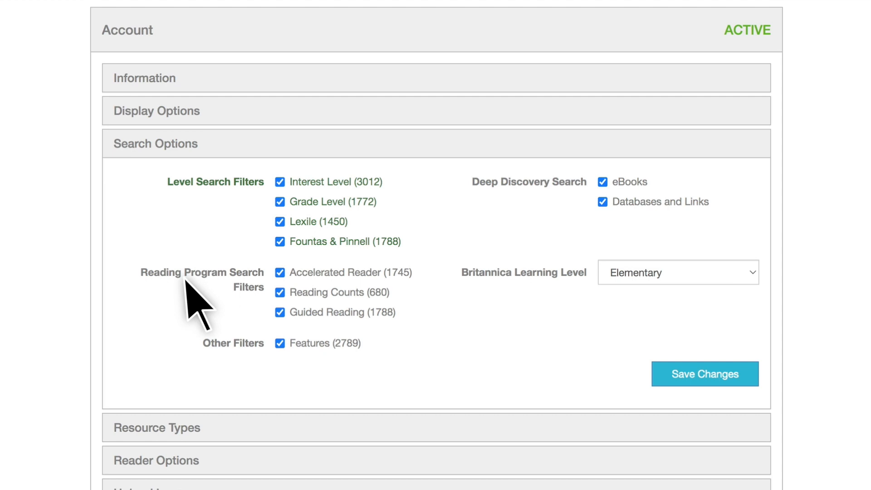
- Switch the Accelerated Reader, Reading Counts and Guided Reading search filters off and back on
left_click(281, 272)
left_click(280, 273)
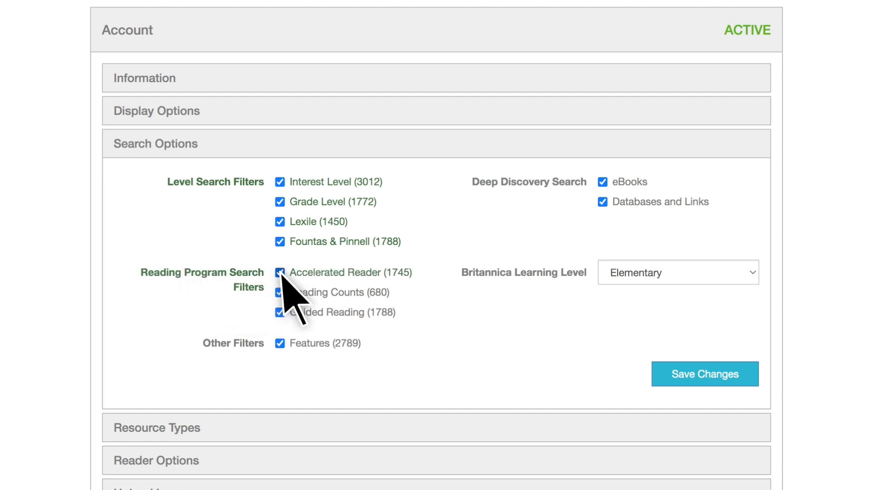
left_click(281, 293)
left_click(280, 292)
left_click(281, 313)
left_click(281, 313)
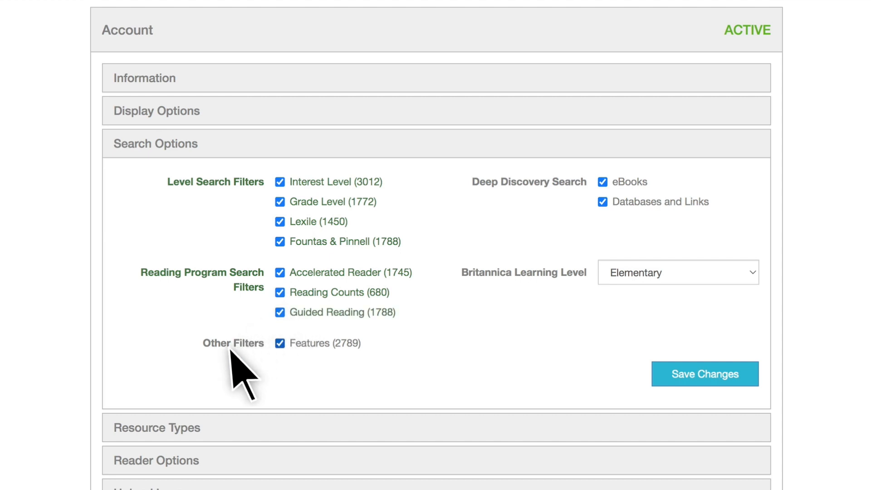
- Switch the Features filter off and back on, and point out the More category of the advanced search
left_click(280, 343)
left_click(281, 343)
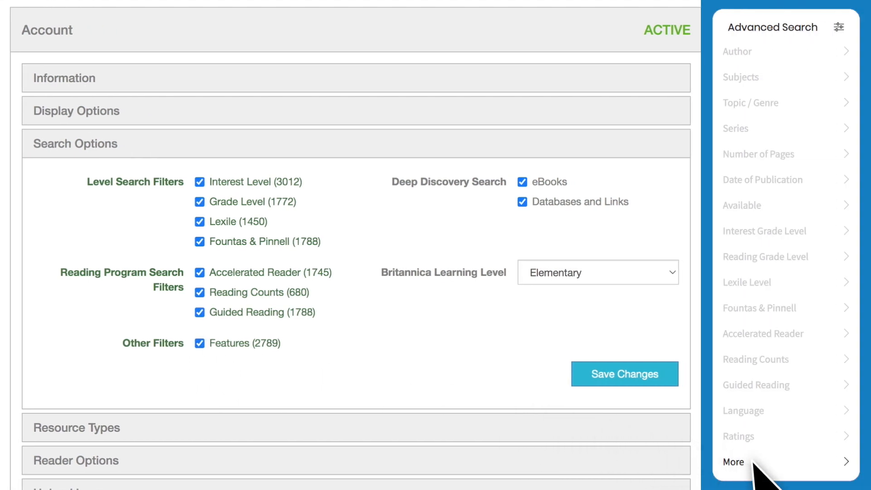
left_click(754, 463)
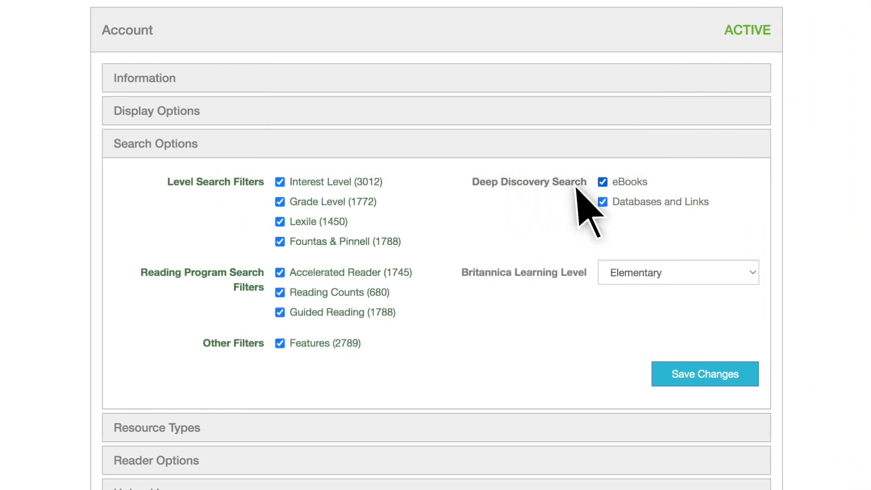
- Switch Deep Discovery Search off and back on for eBooks and for Databases and Links
left_click(602, 183)
left_click(603, 183)
left_click(603, 202)
left_click(603, 202)
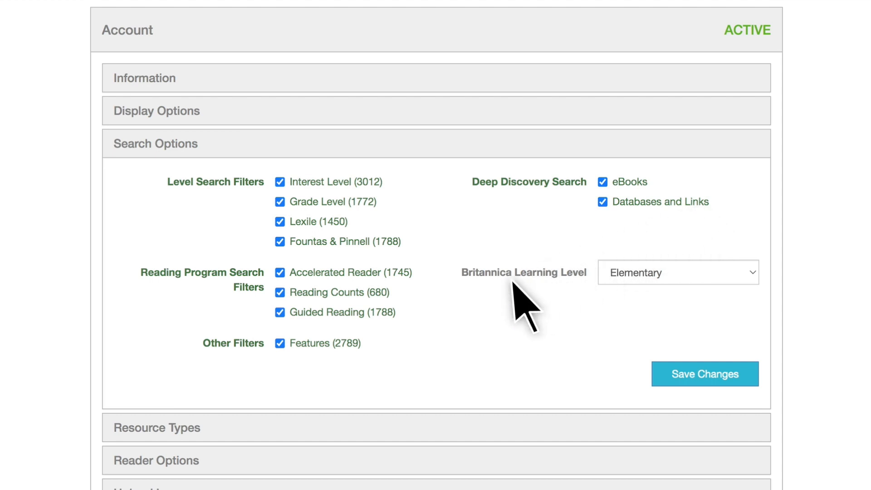
- Set the Britannica Learning Level to Middle and save the search options
left_click(746, 274)
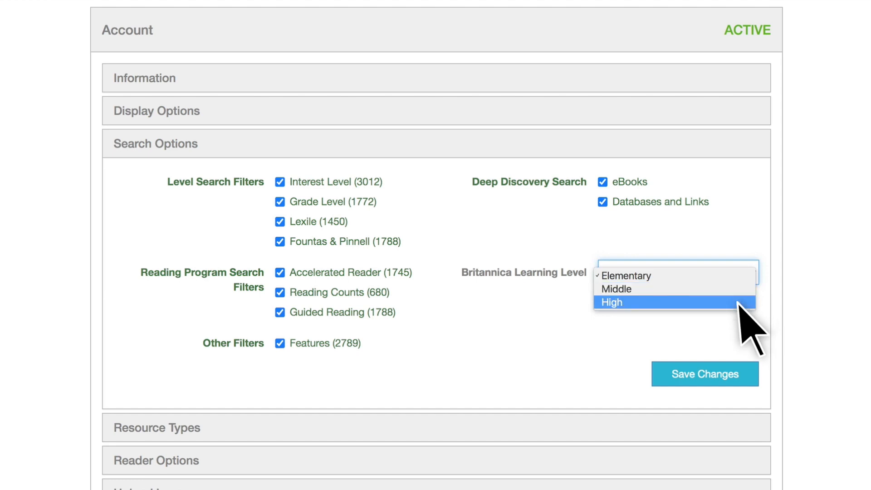
left_click(717, 375)
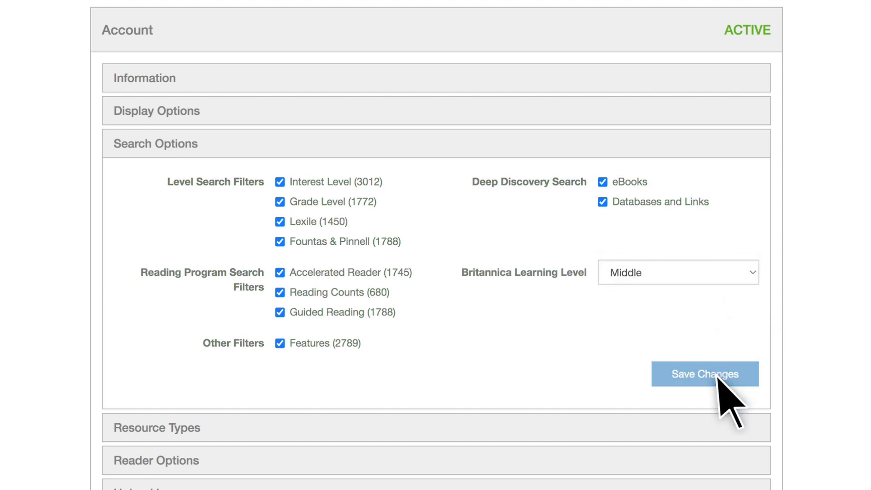
- In the resource types, give Links the display name Websites and the singular label Website
left_click(209, 428)
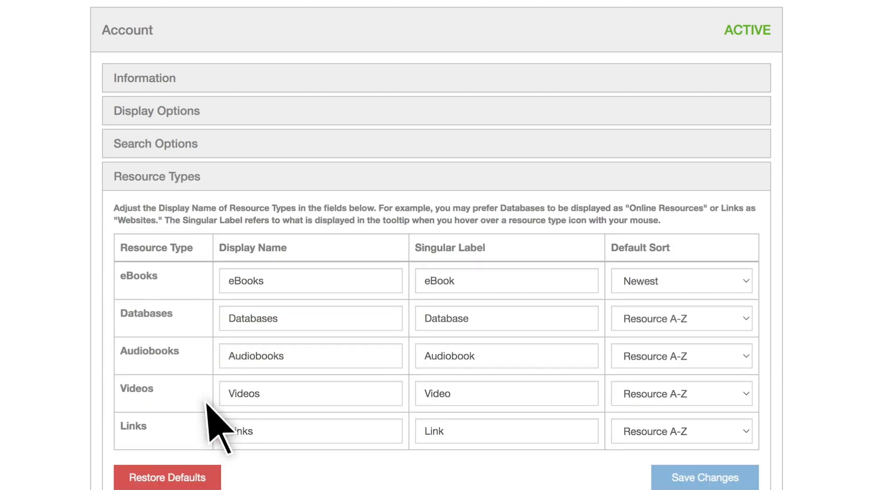
scroll(200, 268, "down", 1)
scroll(196, 261, "down", 1)
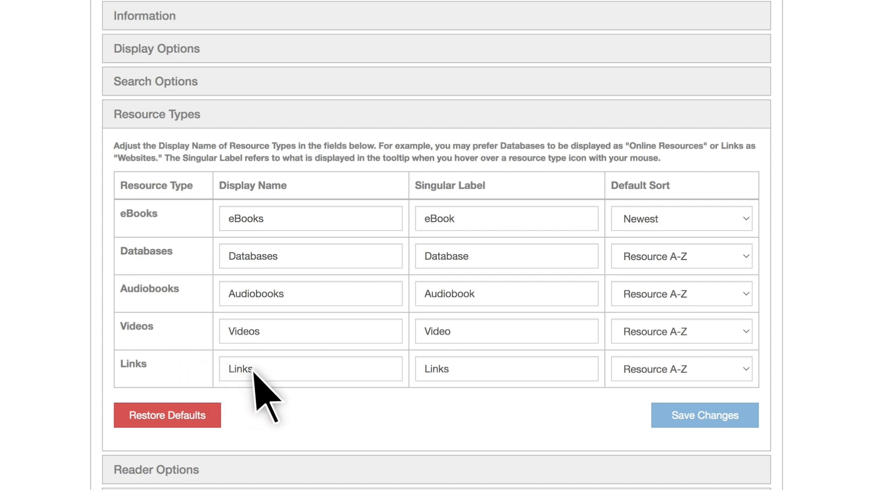
double_click(234, 374)
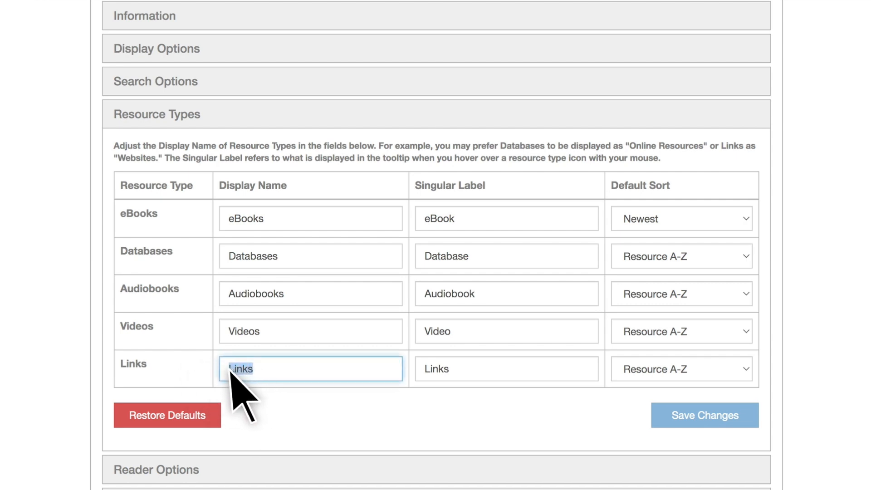
type("Websites")
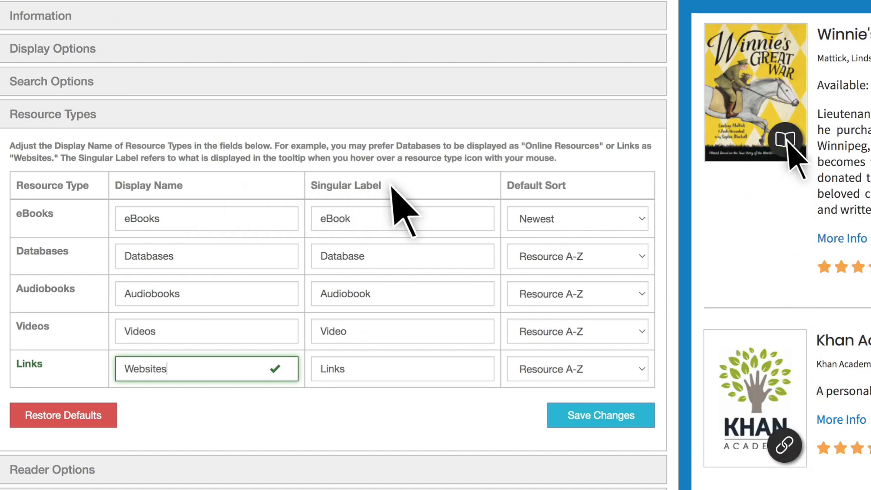
left_click_drag(348, 368, 340, 366)
type("Website")
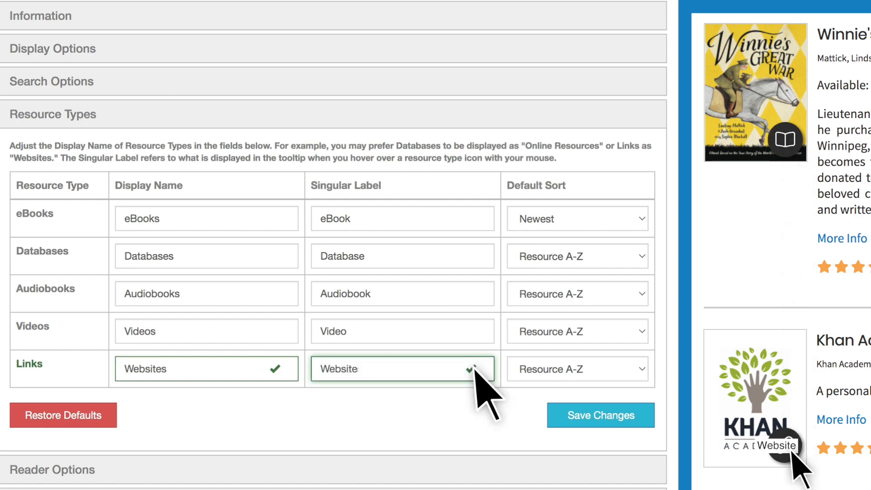
- Set the default sort of the Links resource type to Newest and save the resource type changes
left_click(637, 369)
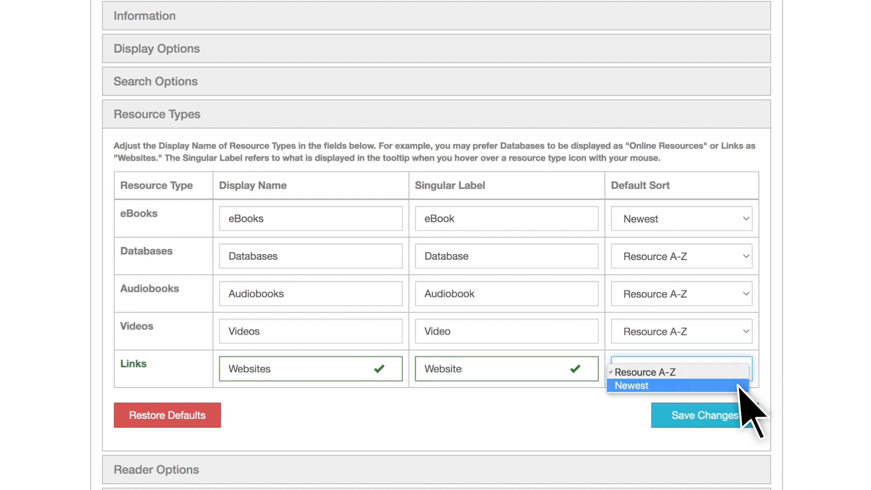
left_click(738, 385)
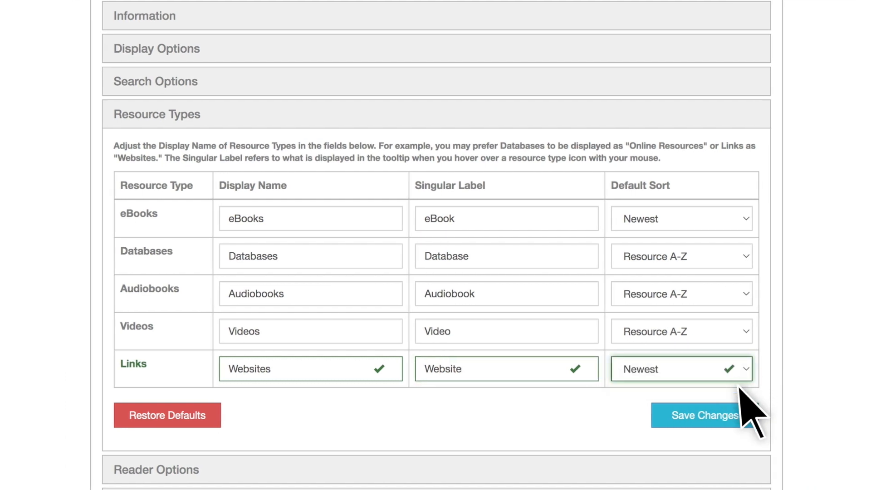
left_click(716, 420)
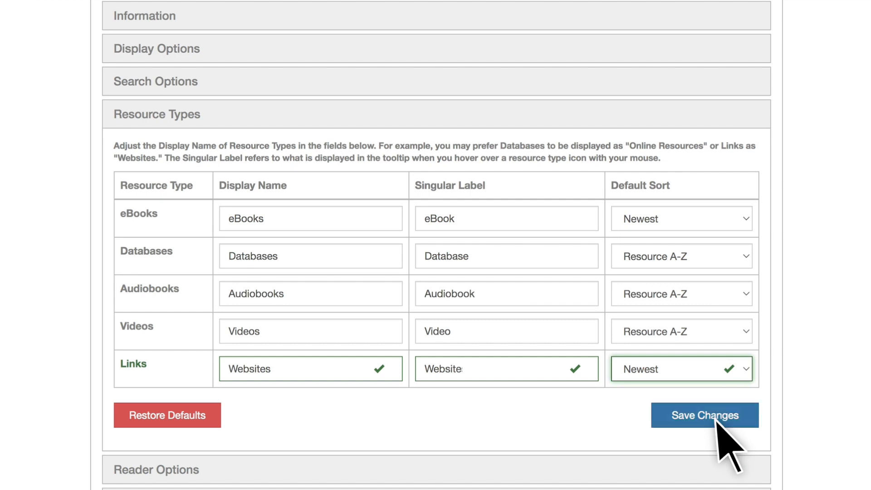
- In the reader options, choose Merriam-Webster's Intermediate as the dictionary and Active for push notifications
left_click(199, 469)
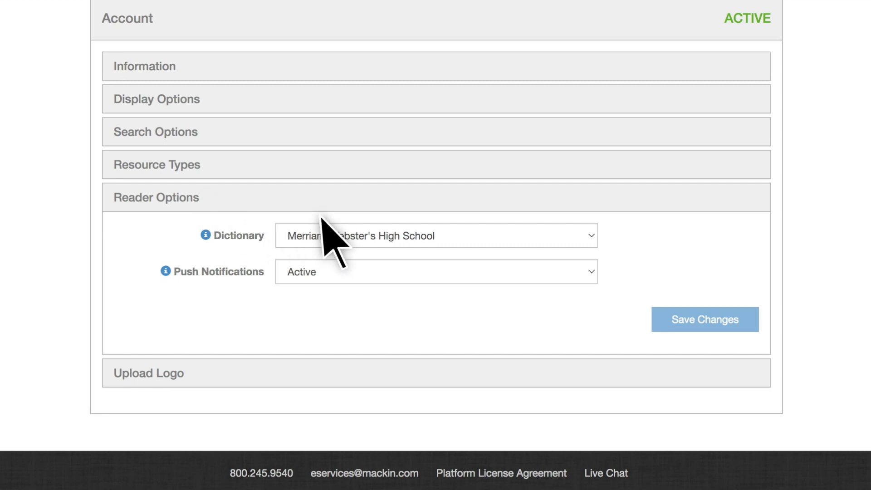
left_click(450, 236)
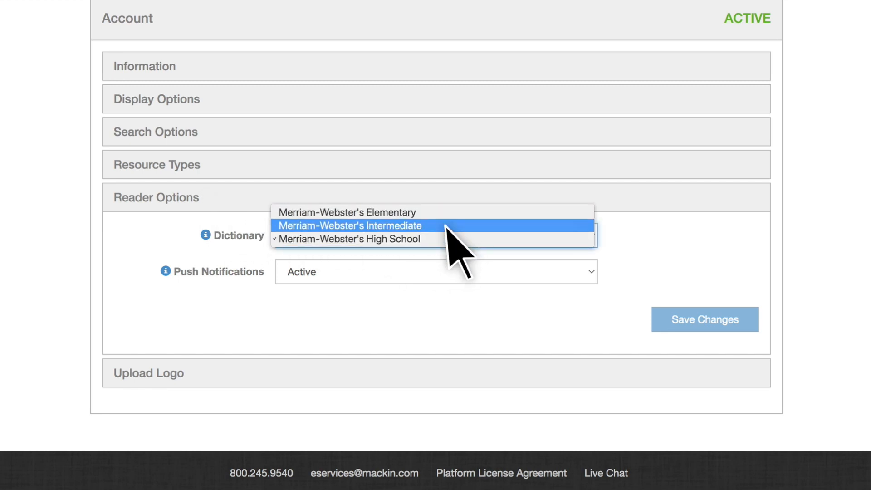
left_click(446, 225)
left_click(451, 271)
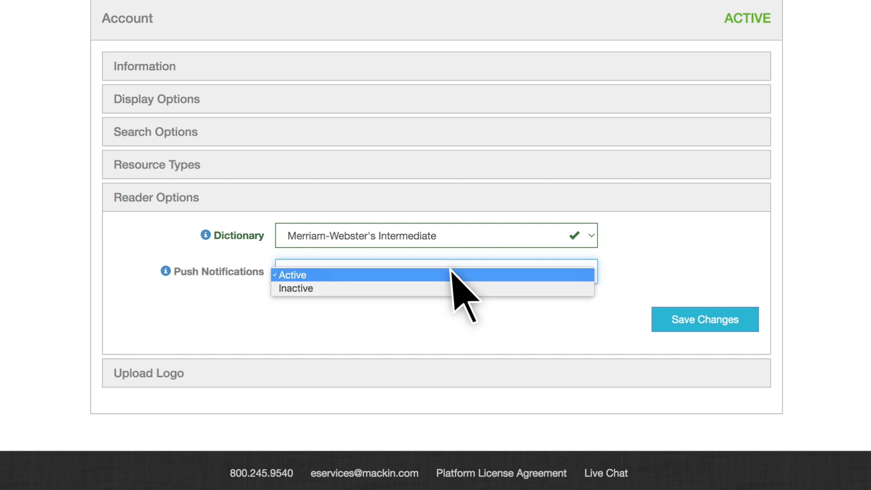
left_click(453, 276)
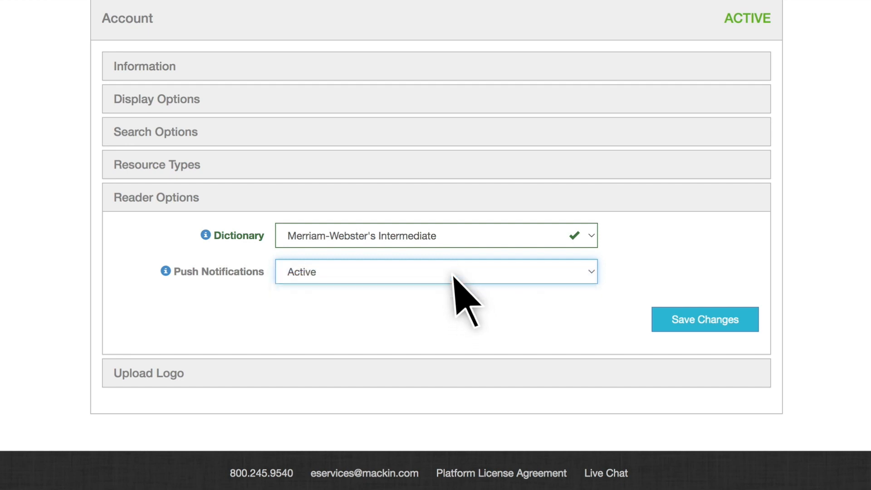
- Read the information about push notifications, close it and save the reader options
left_click(166, 272)
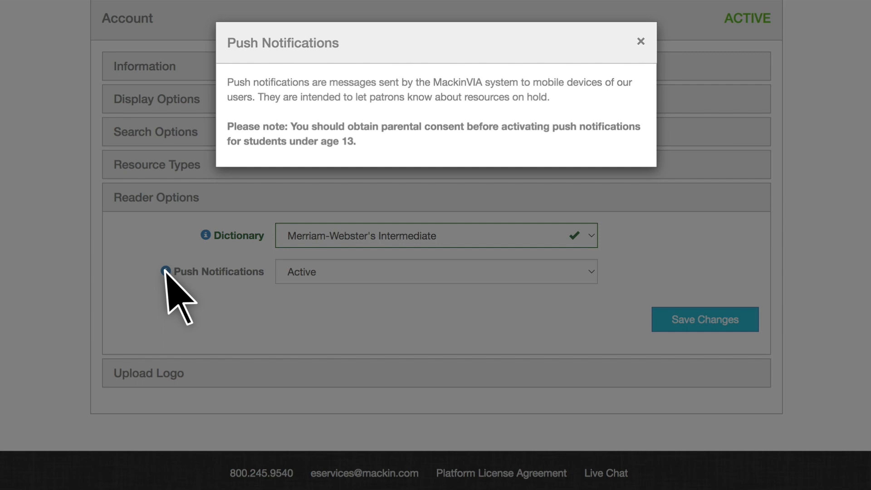
left_click(641, 42)
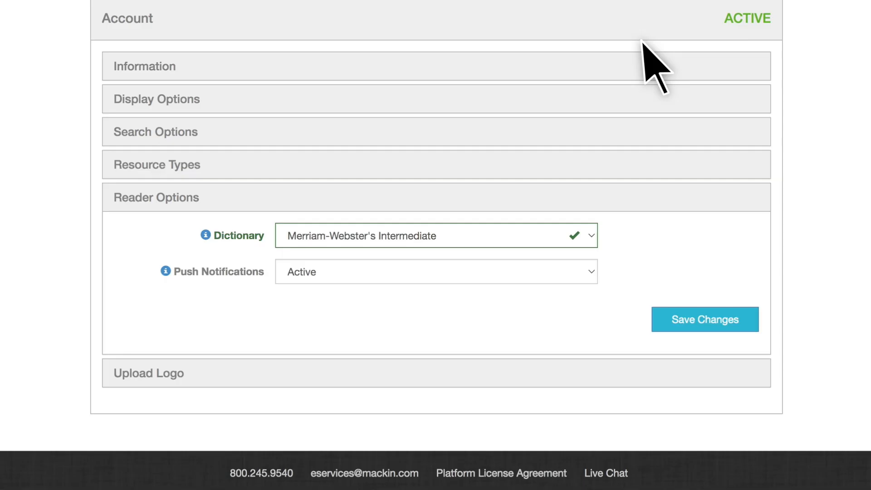
left_click(698, 324)
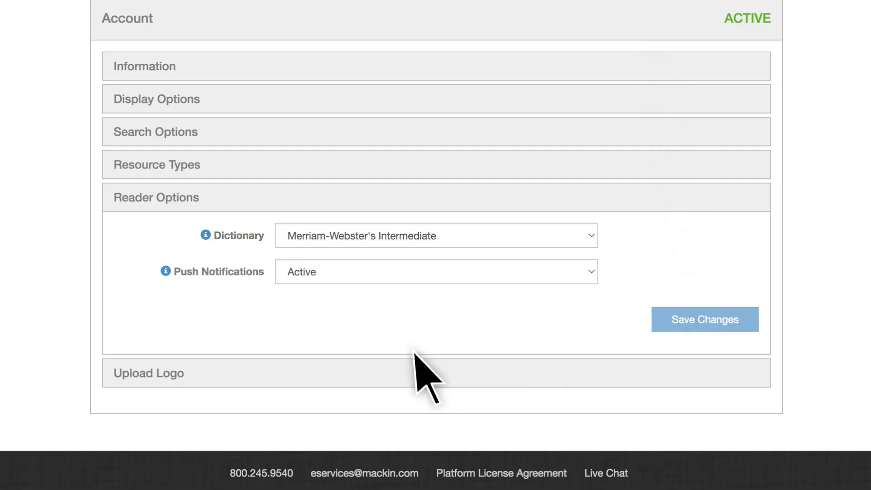
- Choose the file CougarMascot.gif from the 2021 ADMIN folder and upload it as the account logo
left_click(202, 373)
left_click(159, 355)
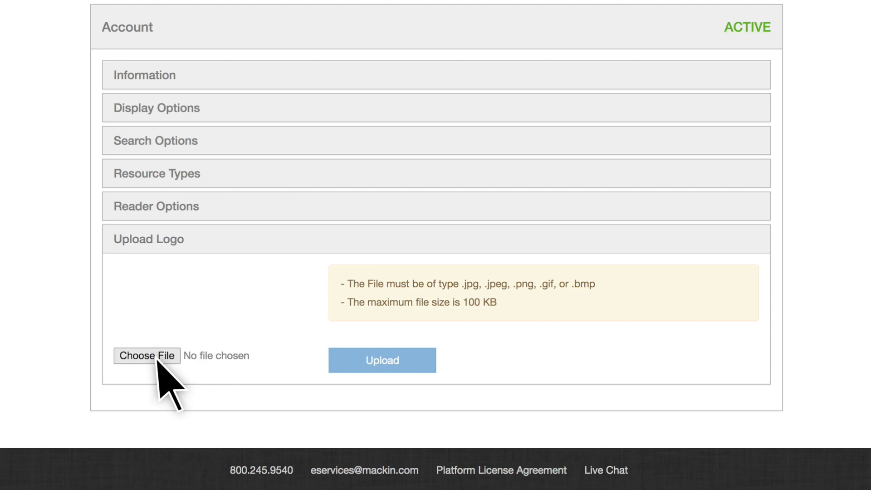
left_click(433, 60)
left_click(584, 191)
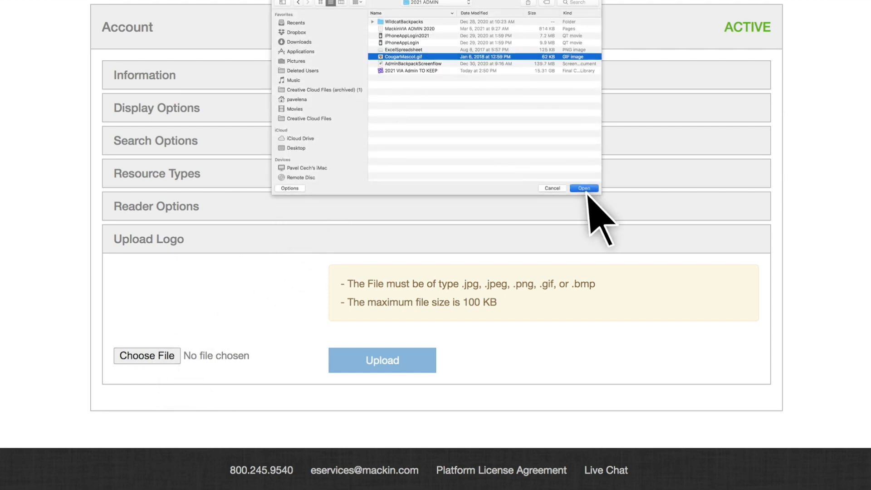
left_click(405, 359)
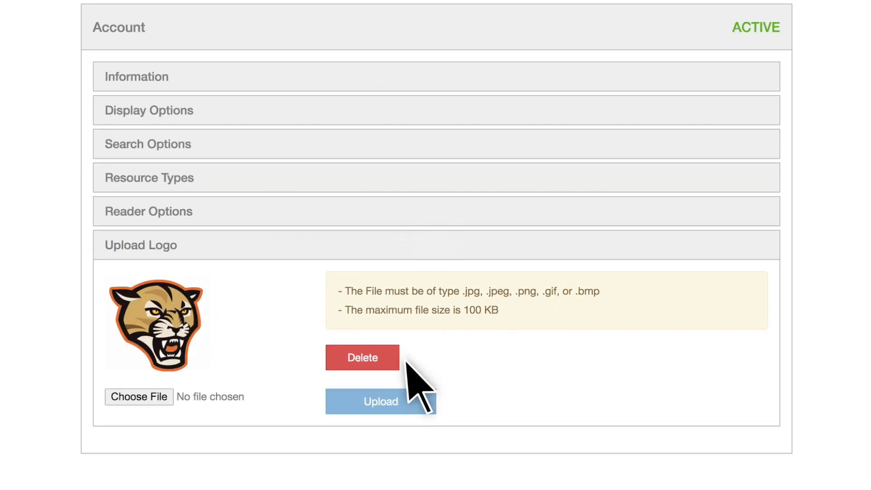